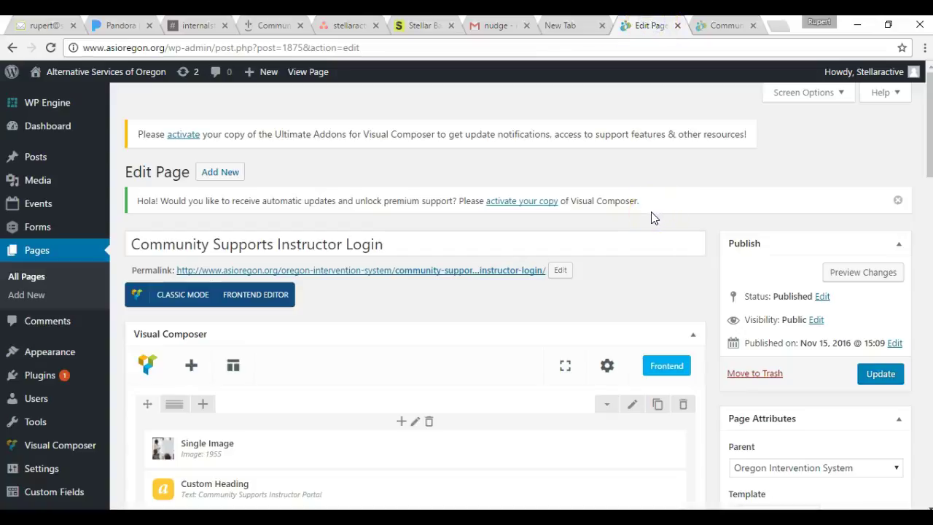
Step: Switch to the live Community Supports Instructor Portal and scroll to its Instructor Documents links
scroll(652, 221, down, 1)
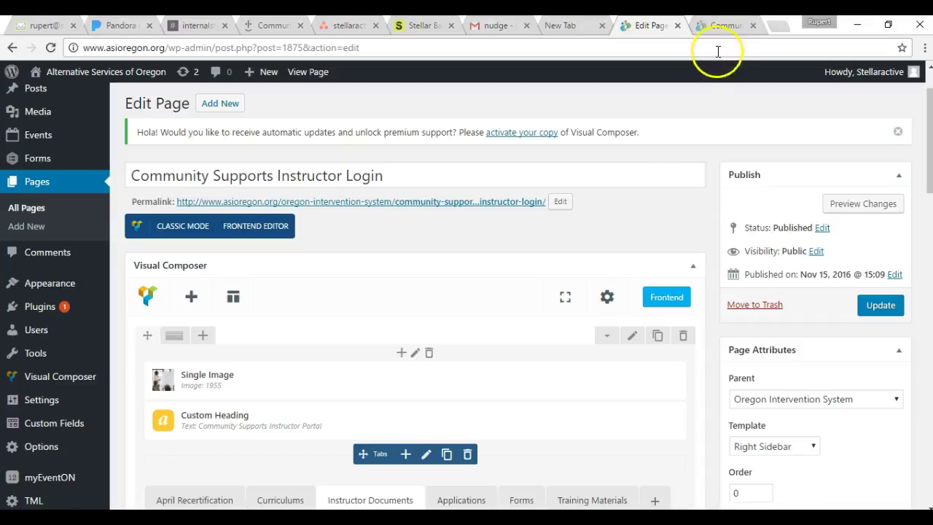
click(720, 24)
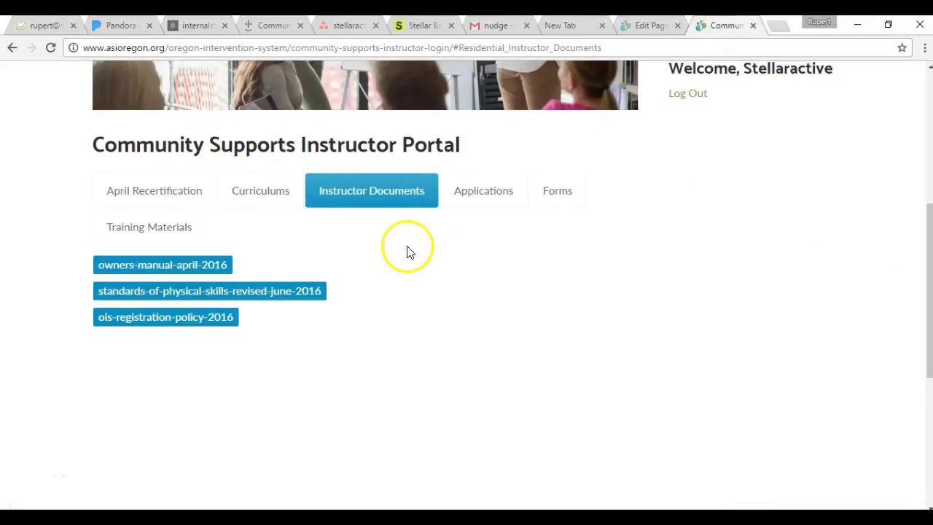
scroll(423, 254, up, 2)
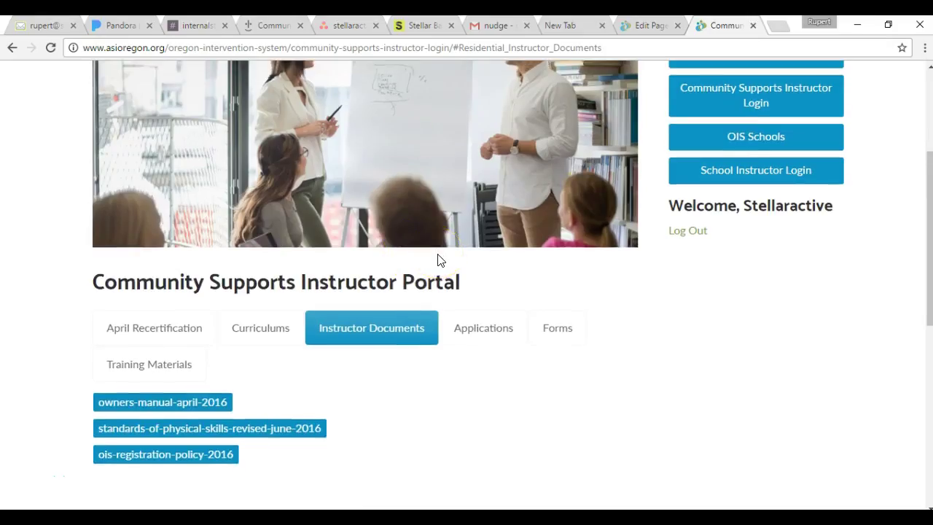
scroll(437, 261, down, 1)
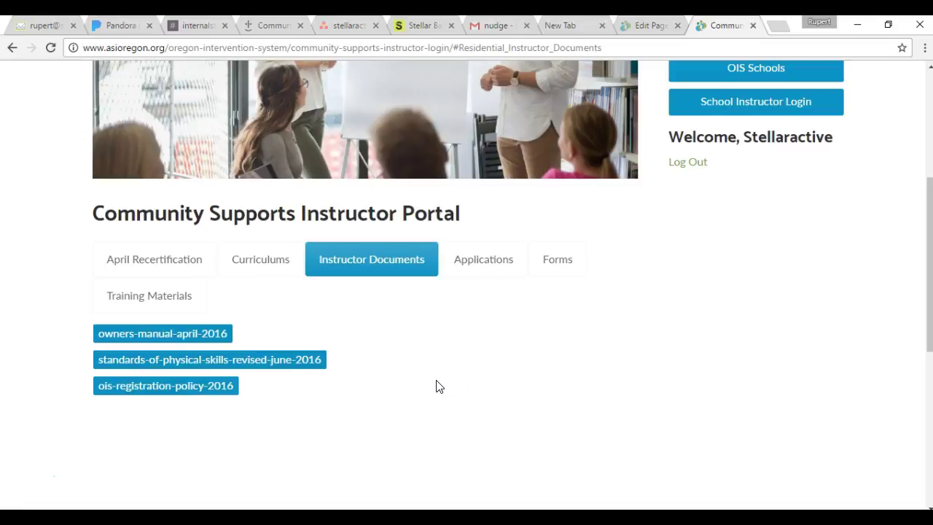
Step: Return to the page editor and go through the Dashboard to Media > Library
click(653, 26)
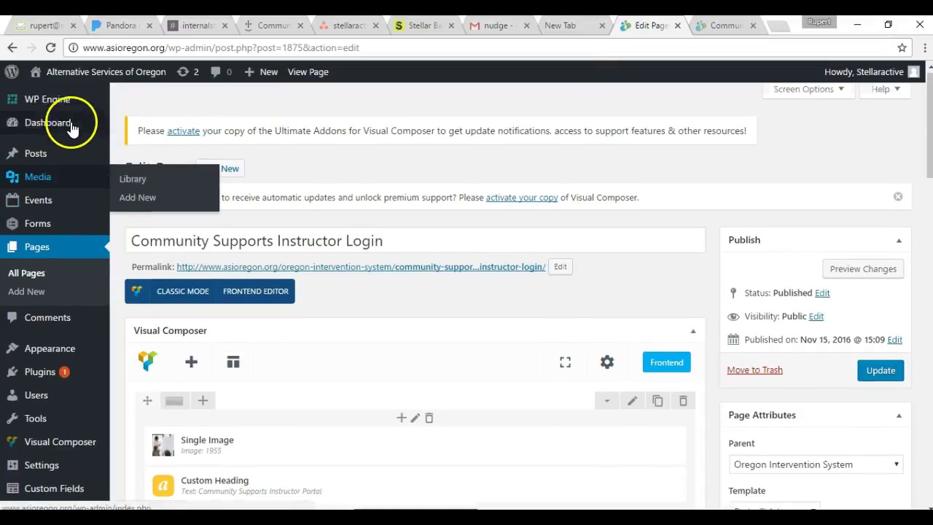
click(72, 127)
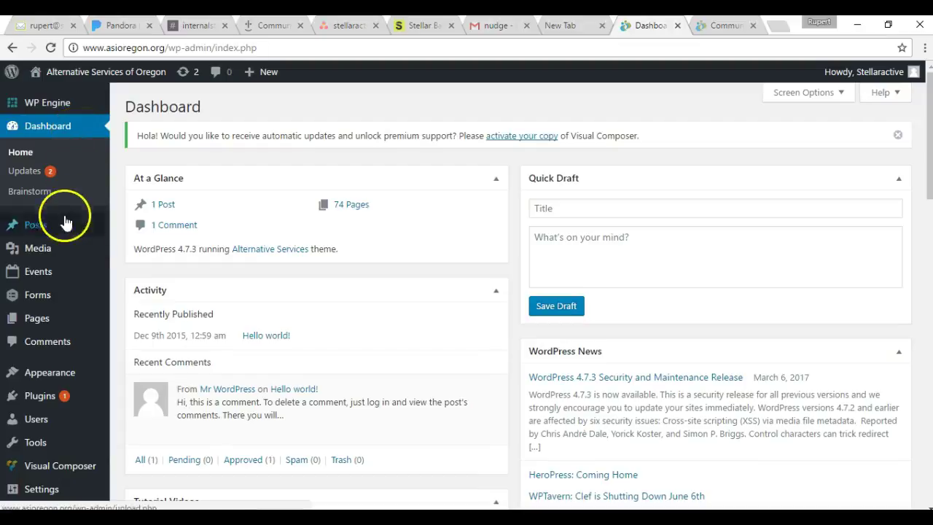
mouse_move(45, 255)
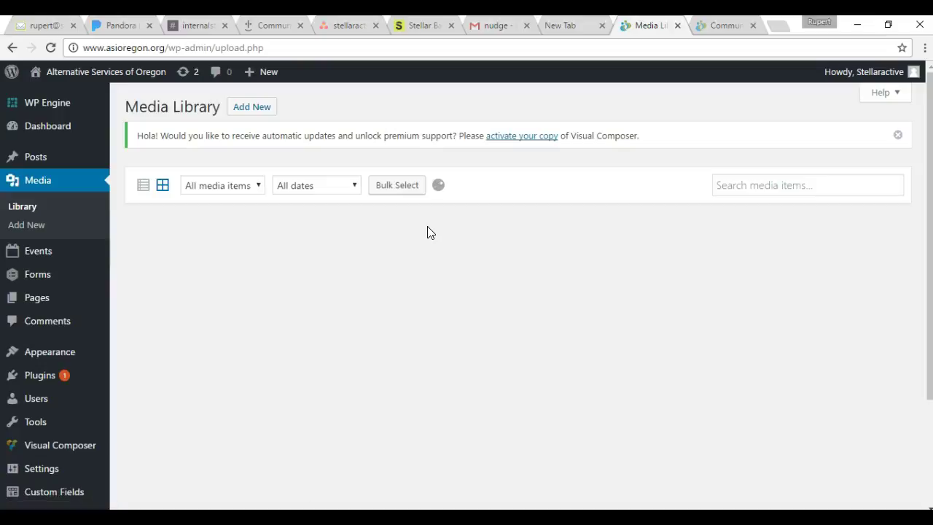
Step: Upload Hardman Farms 10kW Commercial Savings Plan PDF from the Desktop through Add New
click(396, 216)
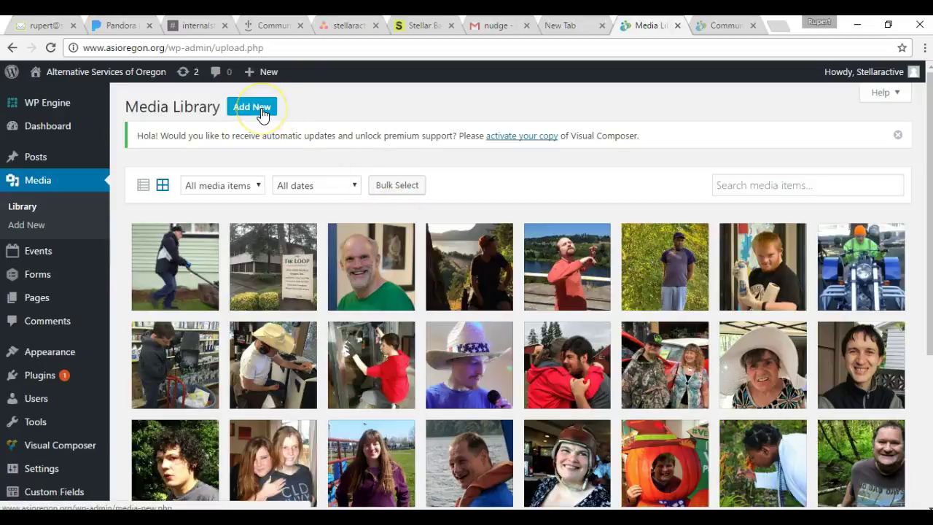
click(257, 108)
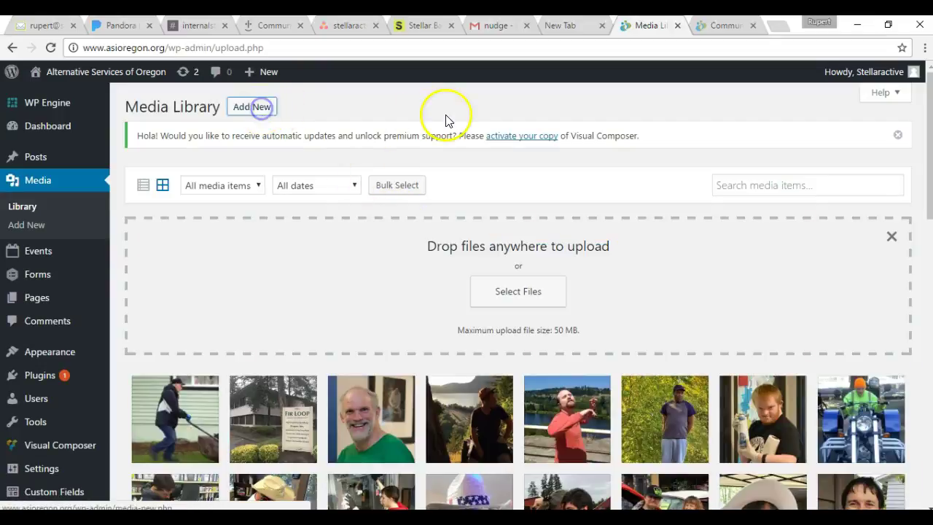
click(525, 293)
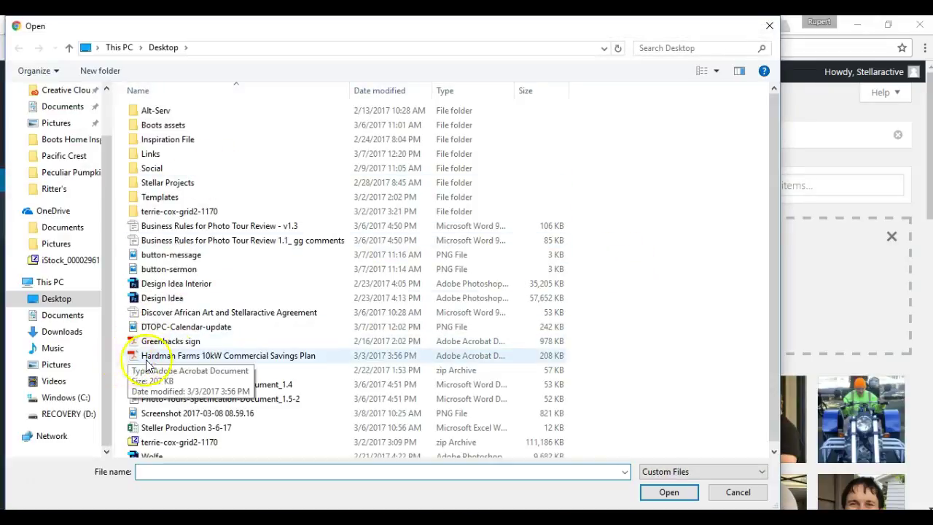
click(277, 357)
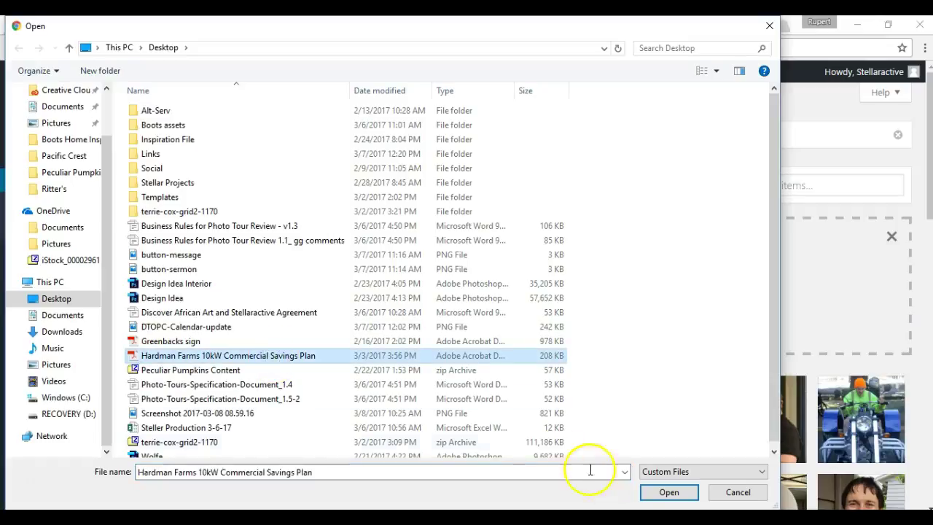
click(668, 493)
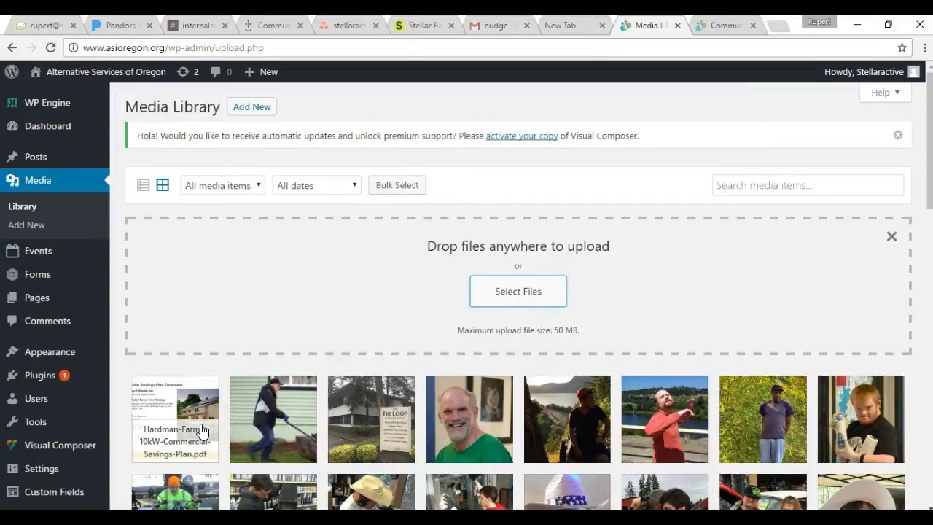
click(203, 430)
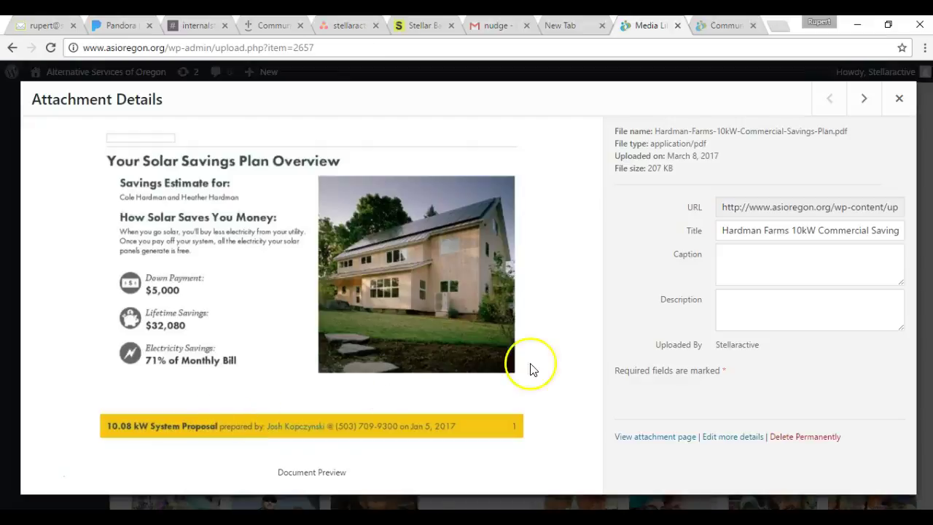
click(737, 210)
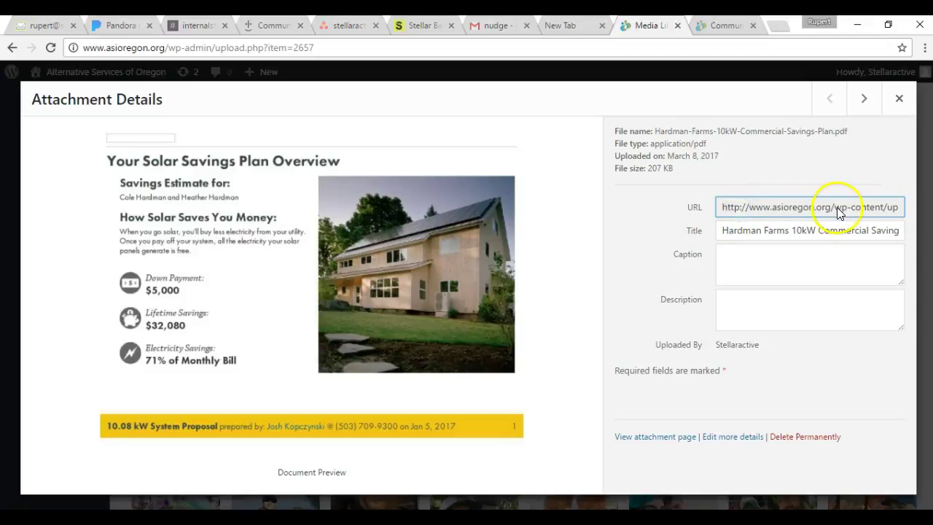
drag(878, 209, 923, 208)
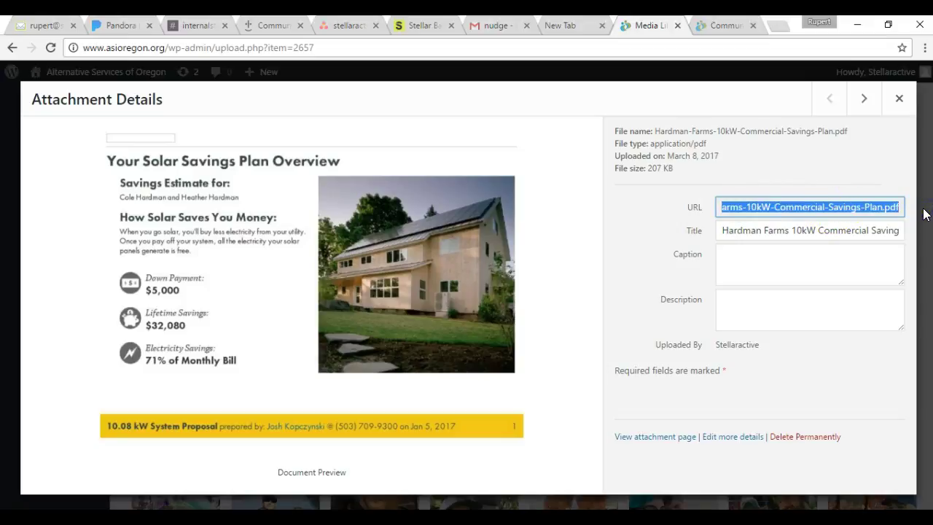
click(899, 98)
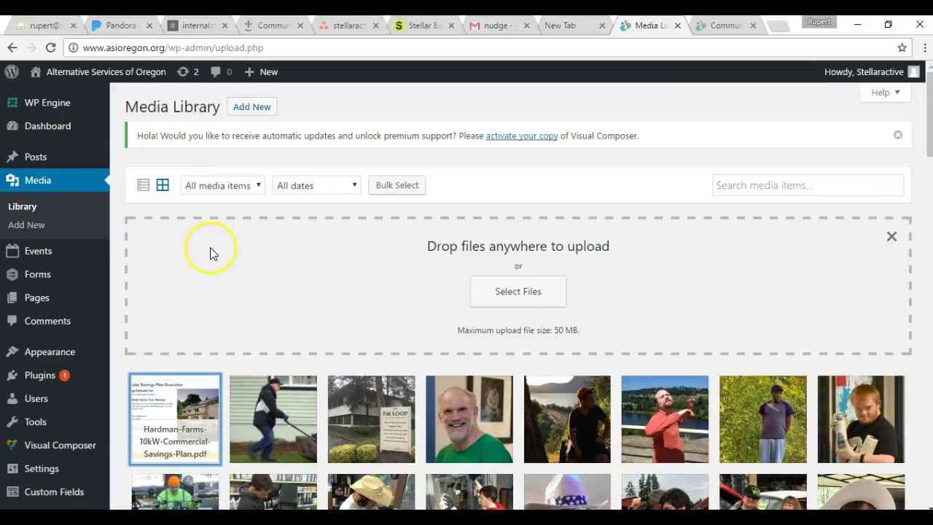
Step: Search Pages for 'community' and open Community Supports Instructor Login for editing
click(40, 301)
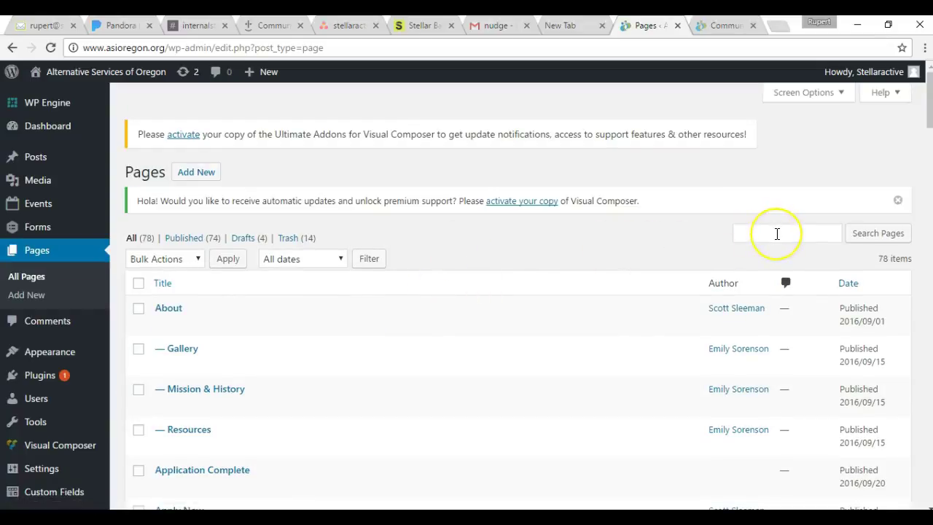
click(777, 233)
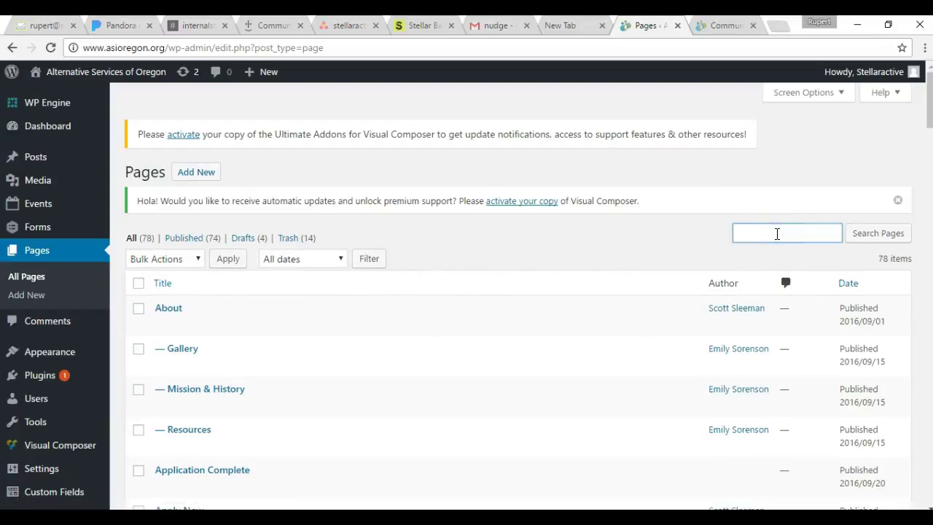
text(comm)
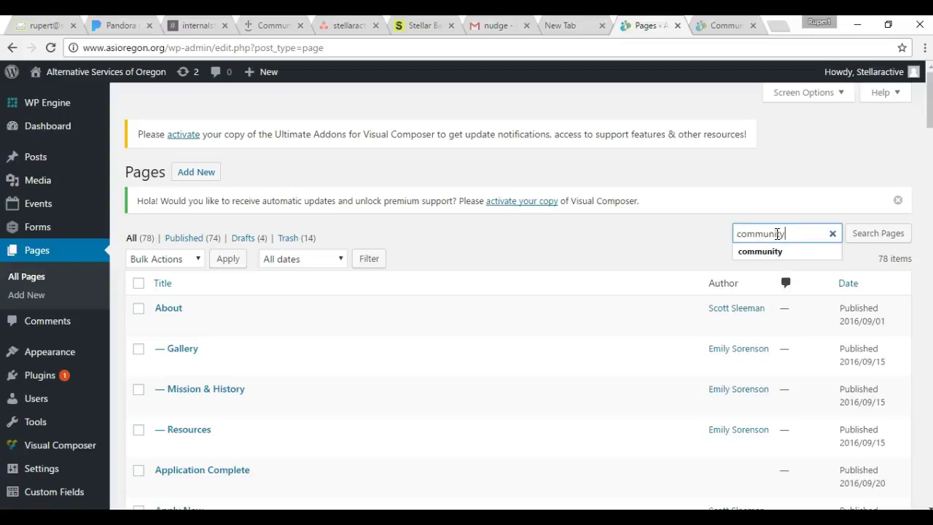
text(unity)
click(867, 234)
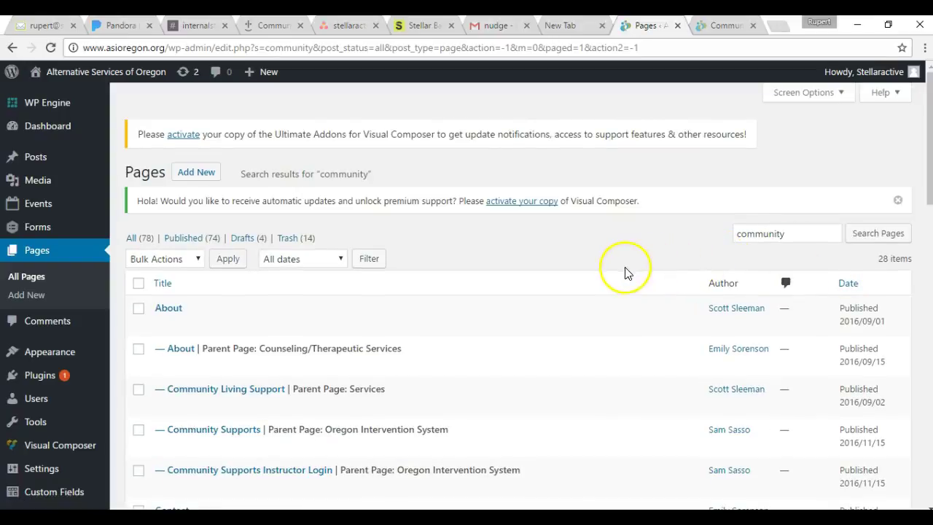
scroll(602, 285, down, 1)
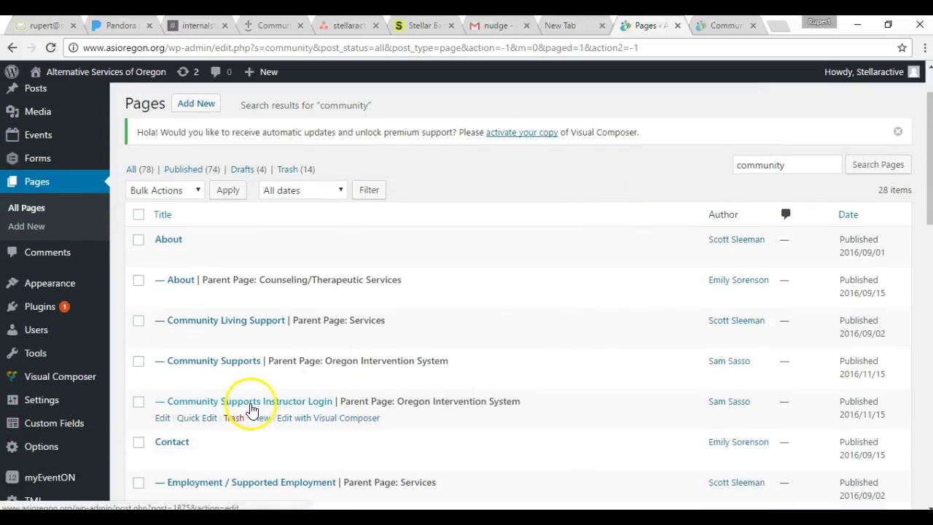
click(284, 403)
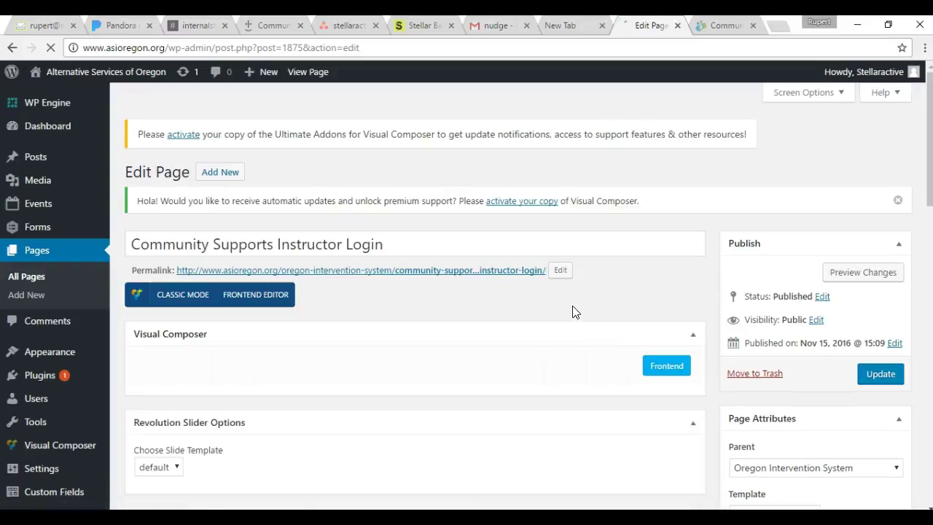
Step: Compare with the live portal, then show the Instructor Documents tab's content in the page builder
scroll(567, 291, down, 2)
scroll(566, 290, down, 3)
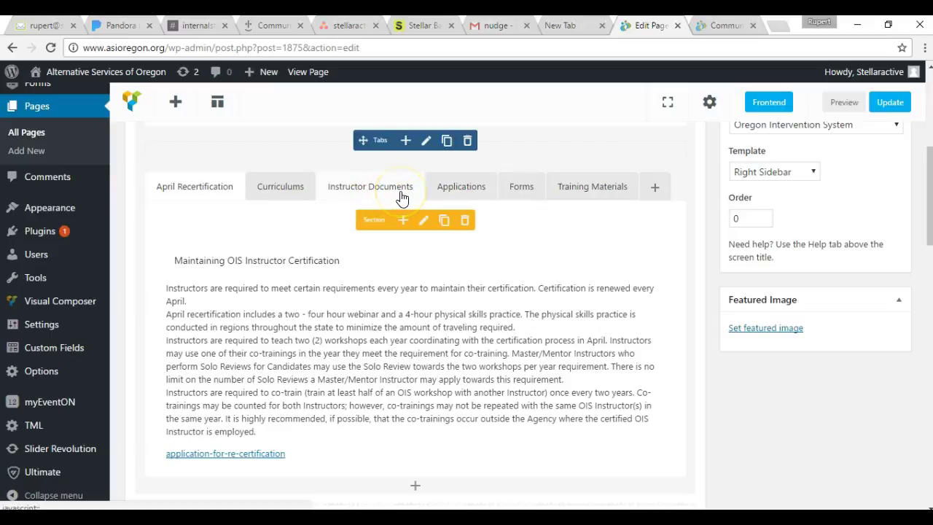
click(728, 25)
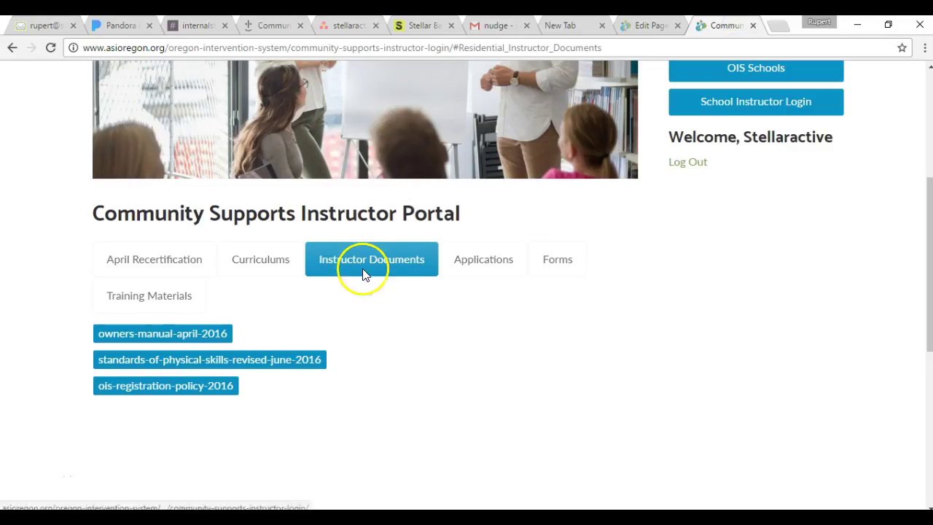
click(646, 26)
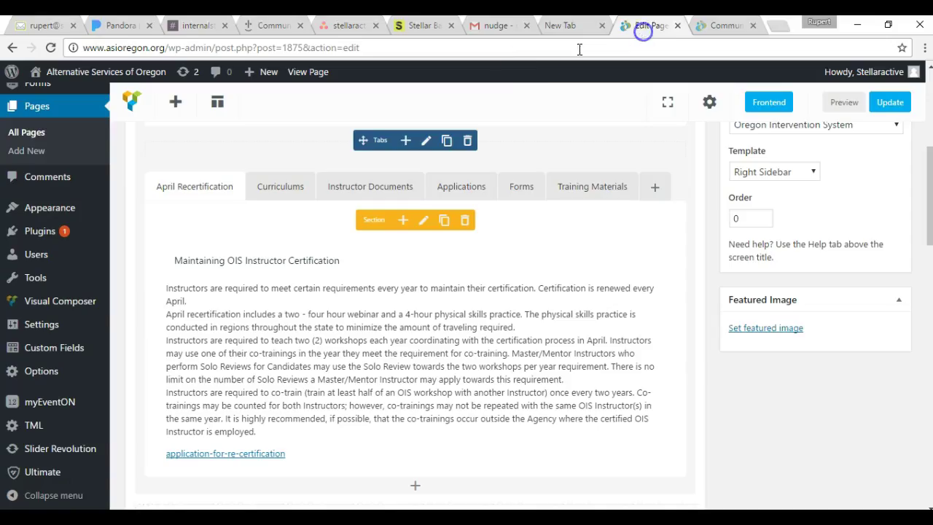
click(383, 191)
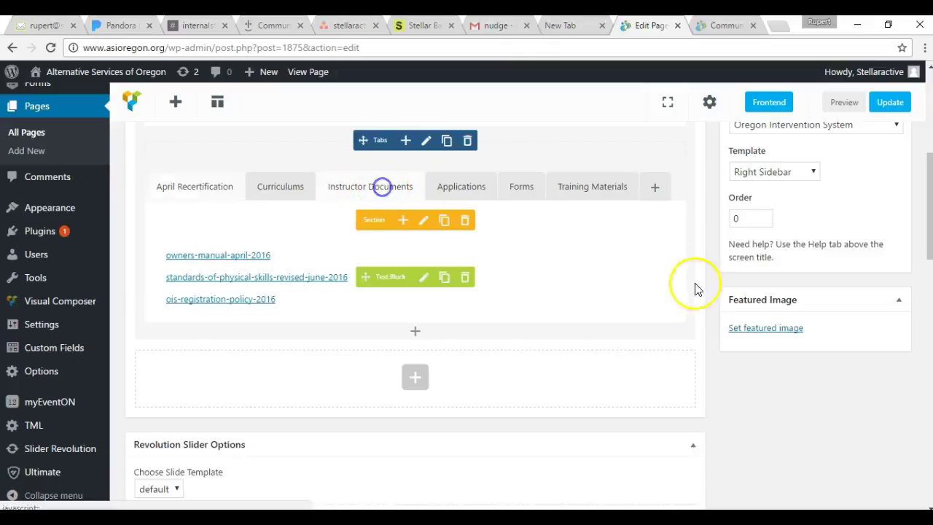
Step: Inspect the ois-registration-policy-2016 and standards link addresses, then save the text block unchanged
click(425, 283)
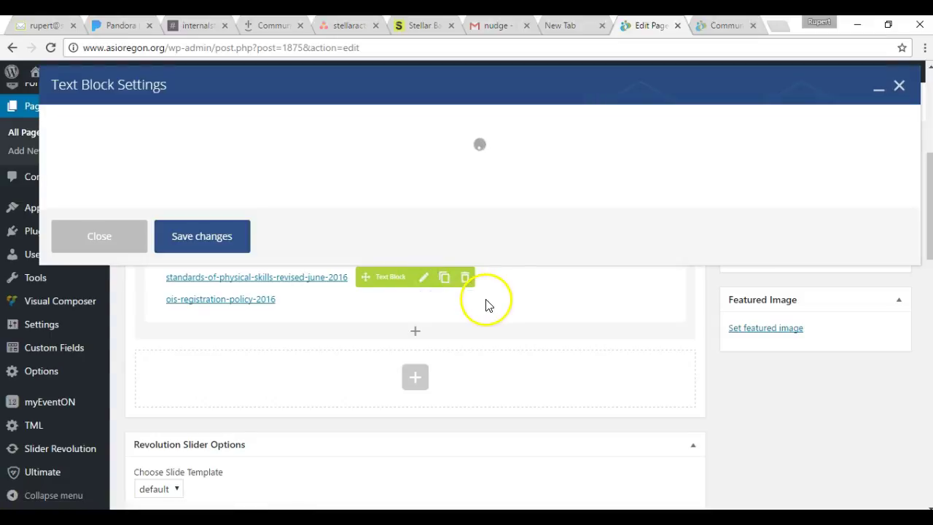
click(441, 307)
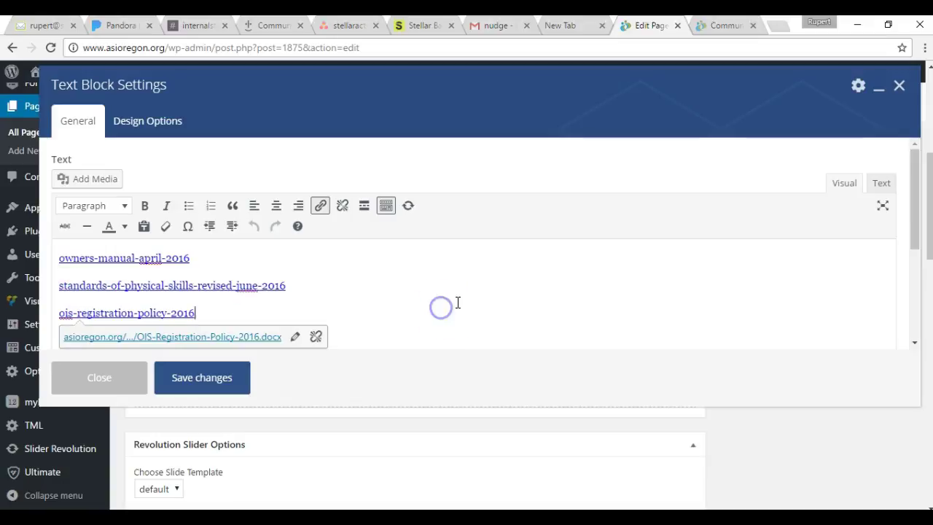
drag(439, 293, 346, 299)
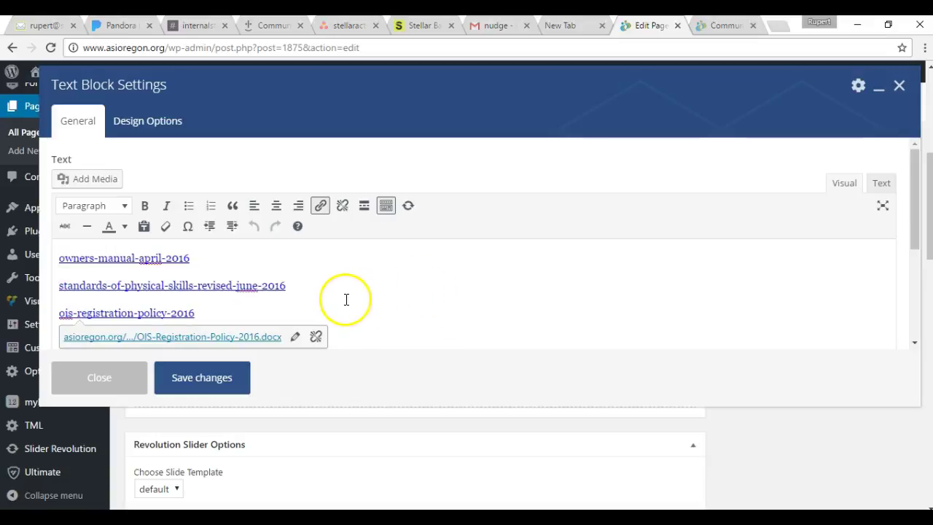
click(221, 290)
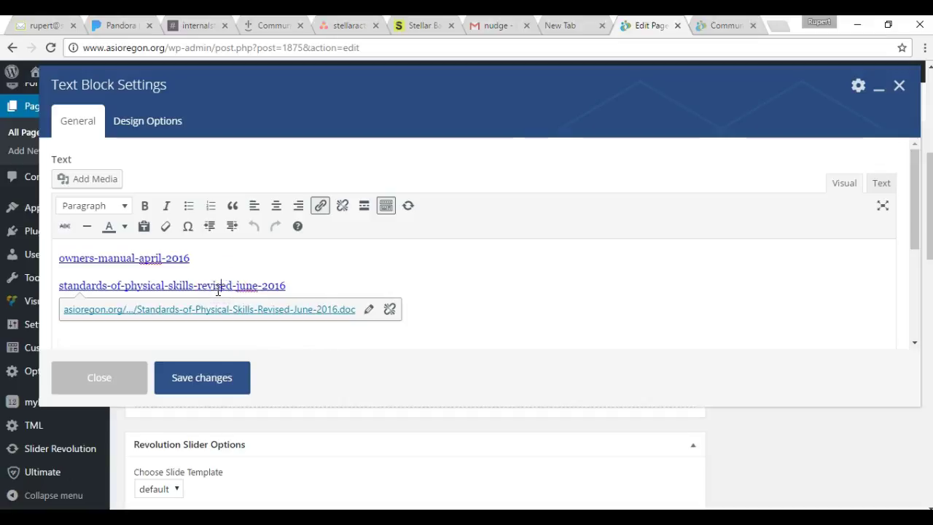
click(369, 312)
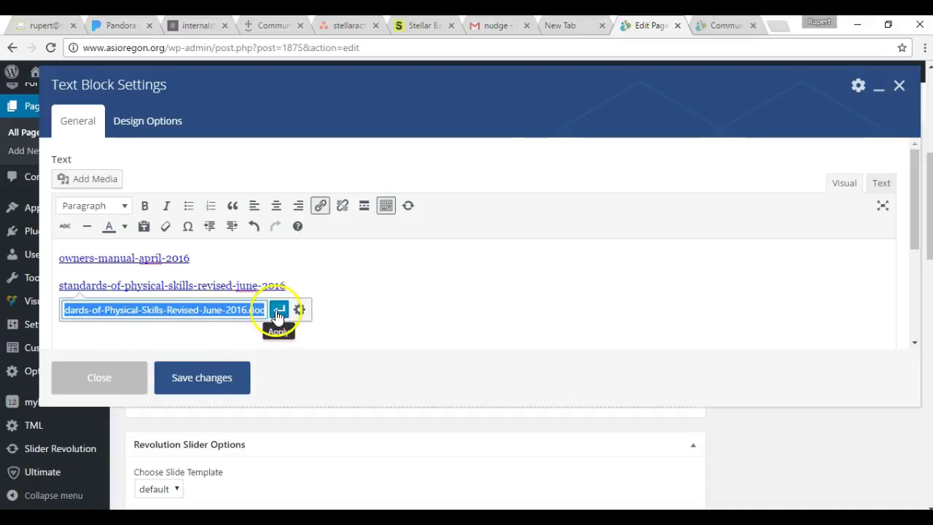
click(223, 380)
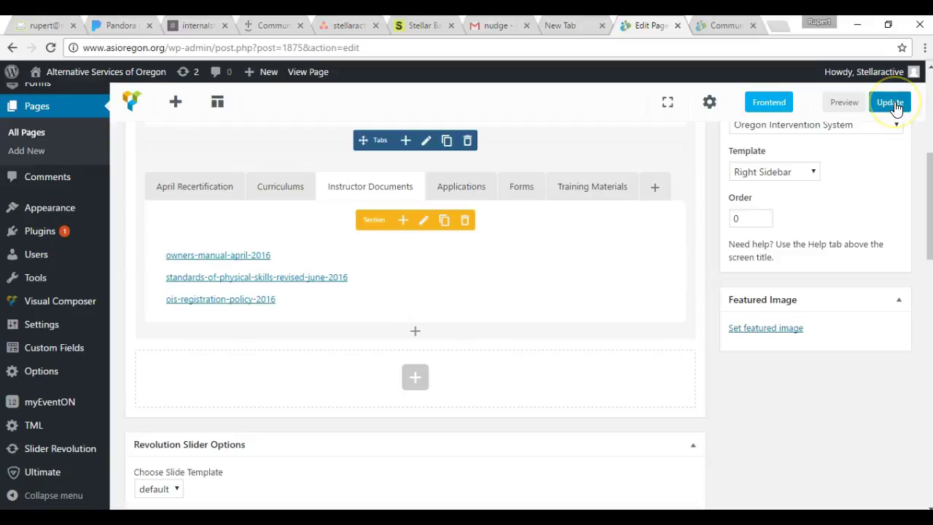
Step: Reopen the document links text block and make the owners-manual-april-2016 link's Owners-Manual-April-2016.docx address editable
click(729, 25)
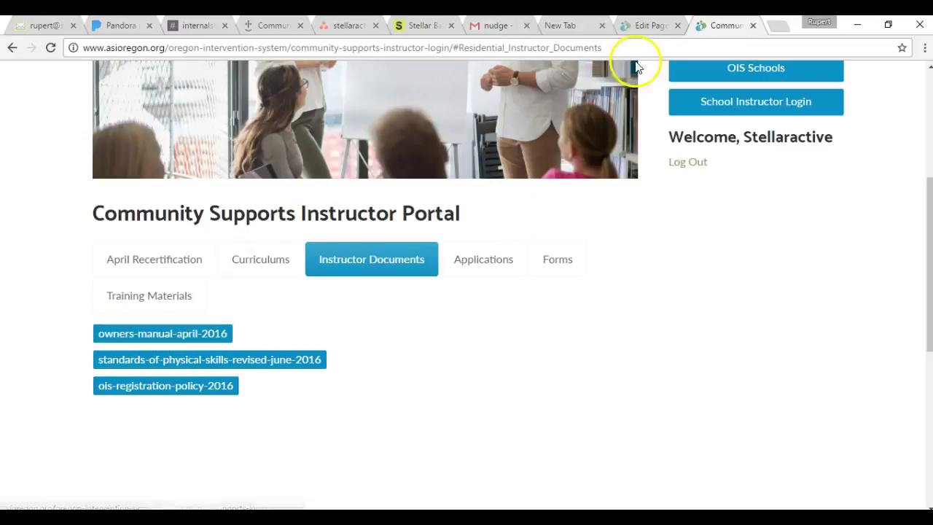
click(639, 31)
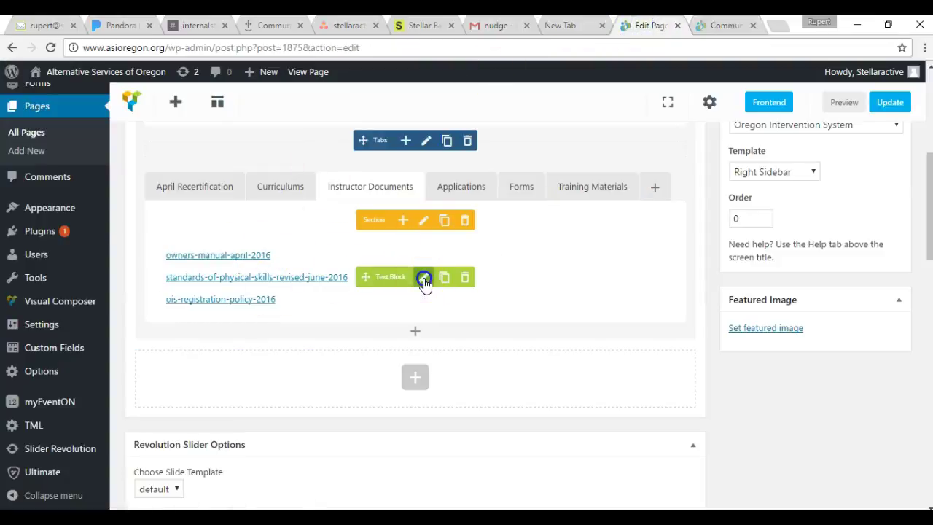
click(424, 277)
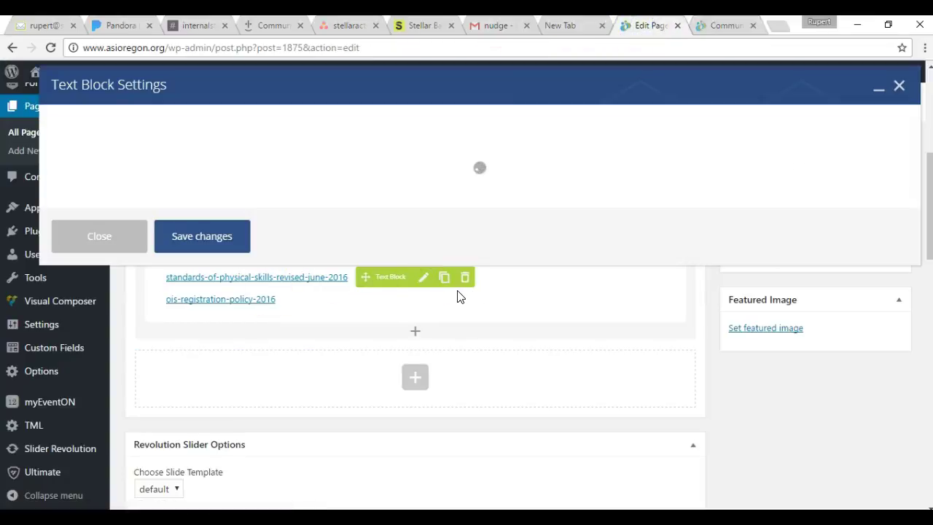
click(381, 280)
click(161, 257)
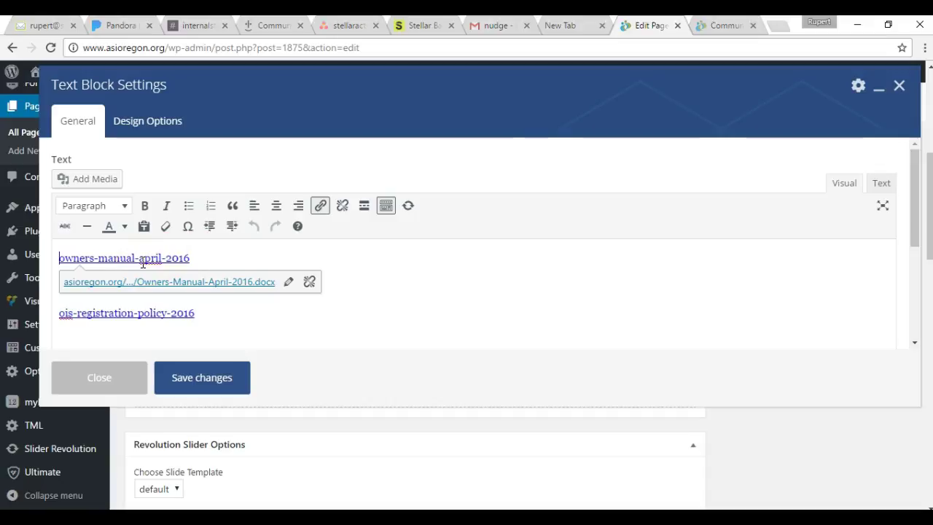
click(289, 282)
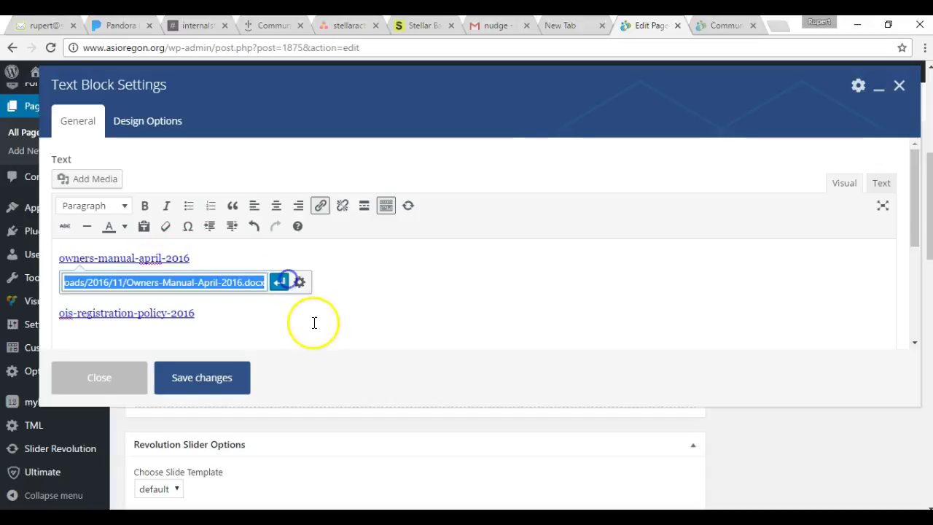
Step: In the owners-manual link's full settings, edit the Link Text to owners-manual-may-2016
click(299, 284)
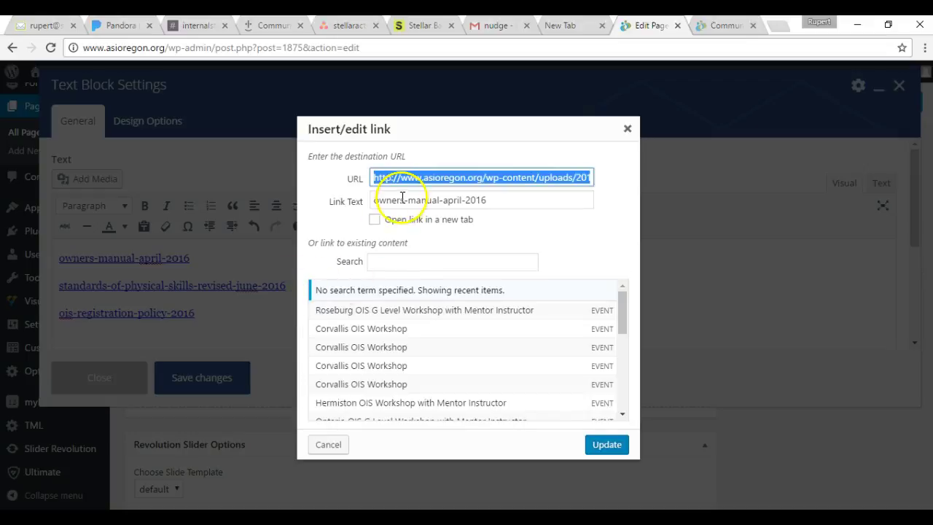
click(503, 200)
drag(508, 201, 379, 199)
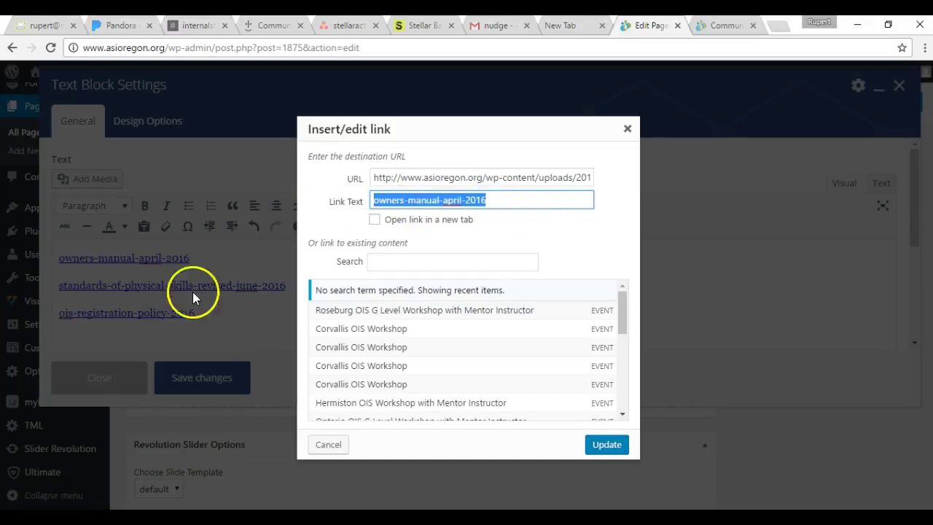
drag(375, 178, 536, 180)
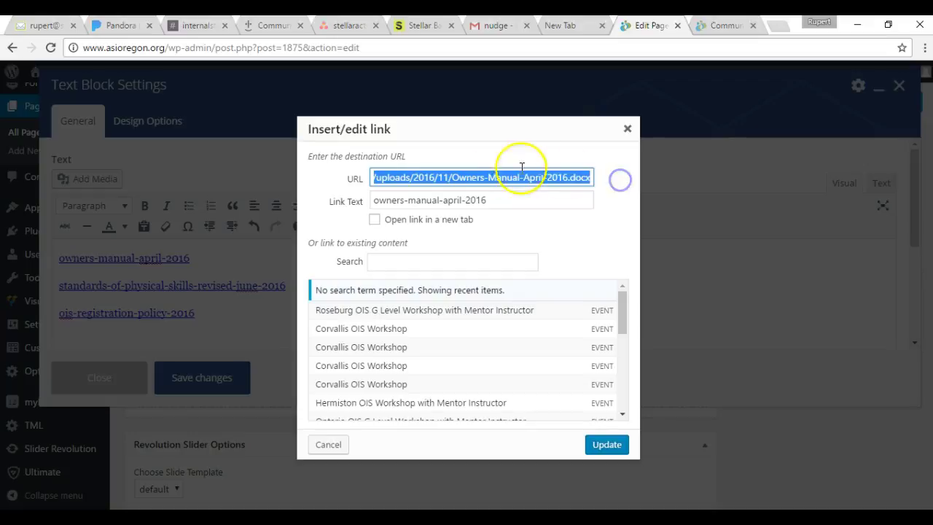
drag(538, 199, 346, 205)
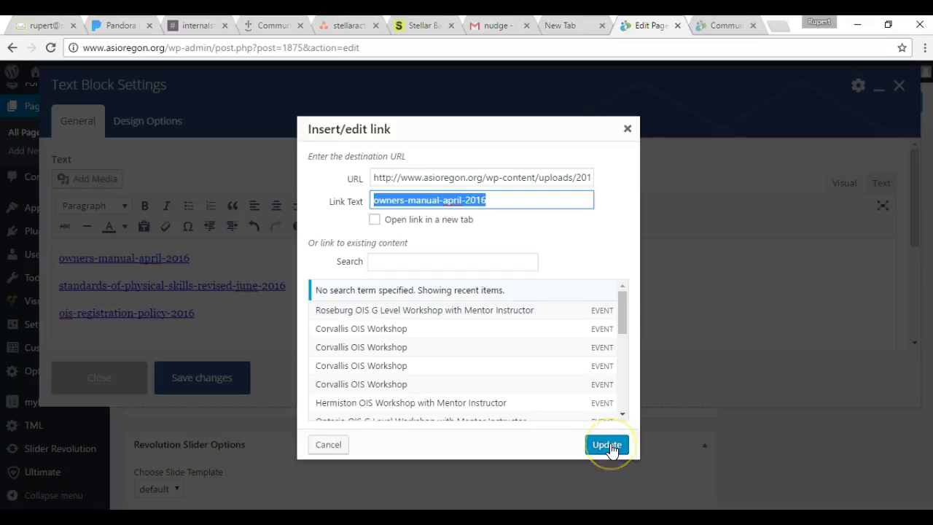
click(460, 197)
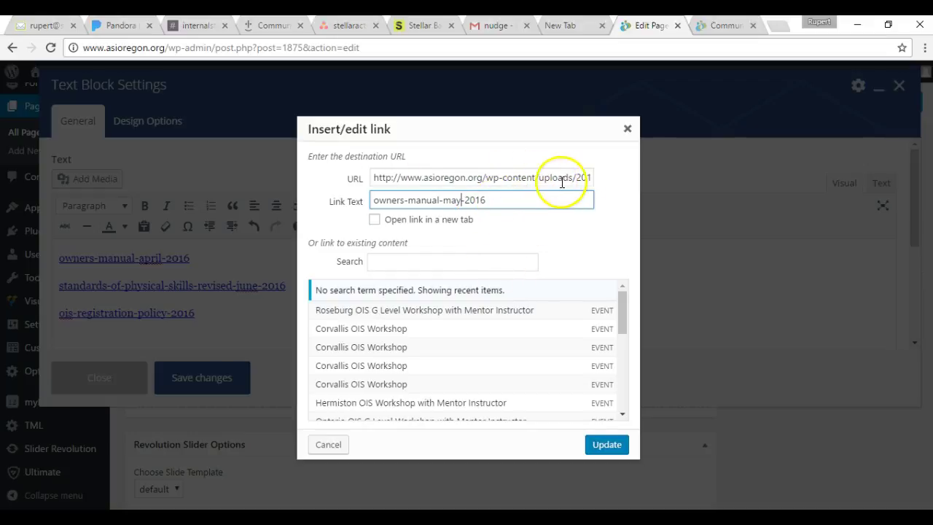
Step: Cancel the link edit and close Text Block Settings, keeping owners-manual-april-2016 as it was
click(328, 444)
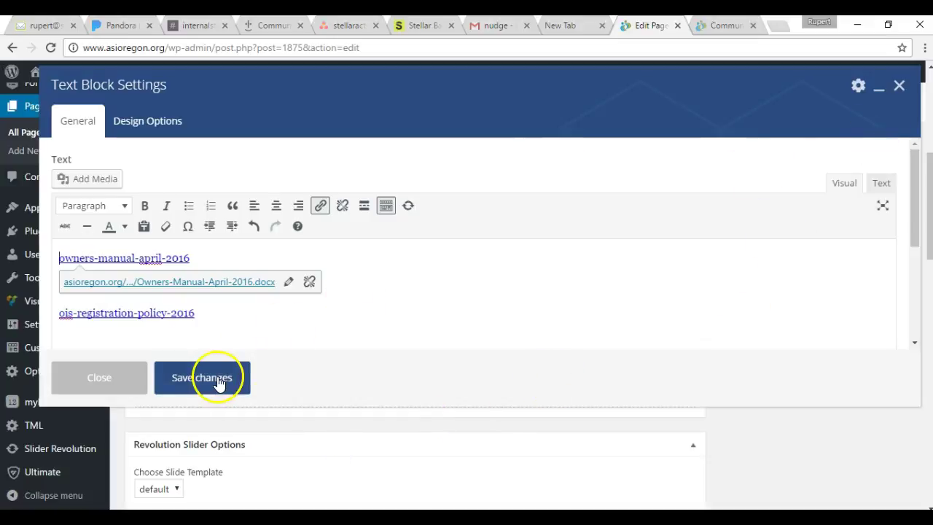
click(899, 85)
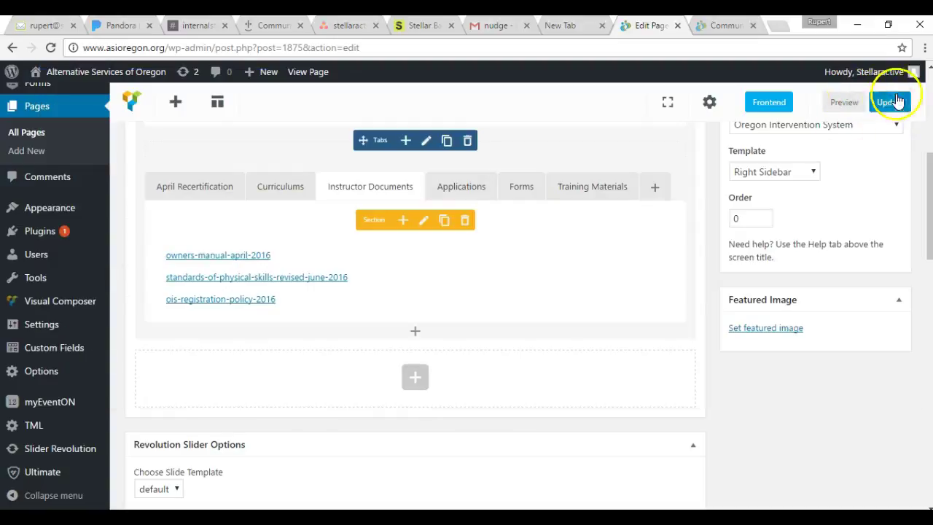